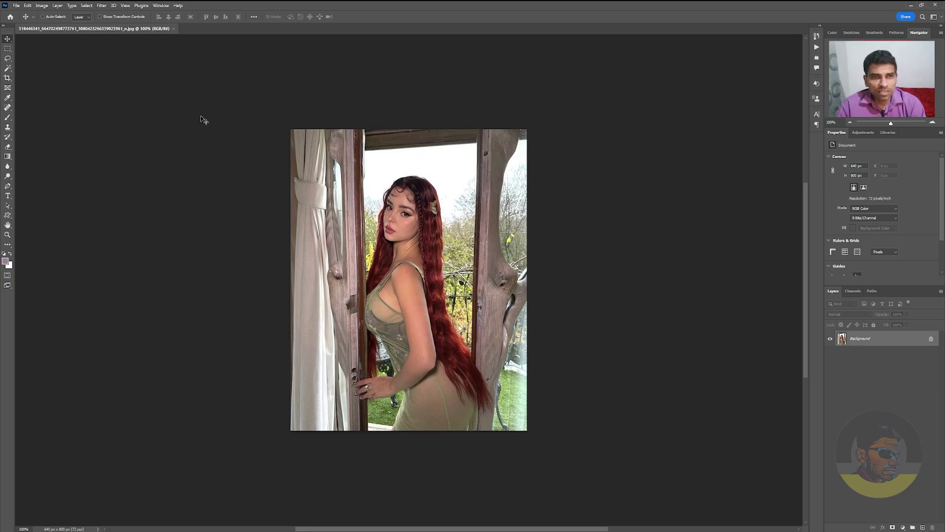
left_click(101, 5)
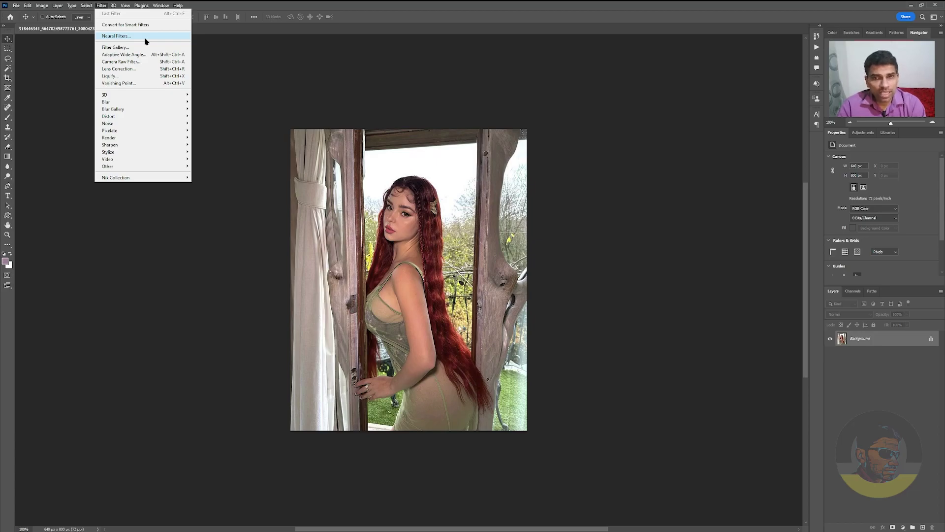
left_click(282, 4)
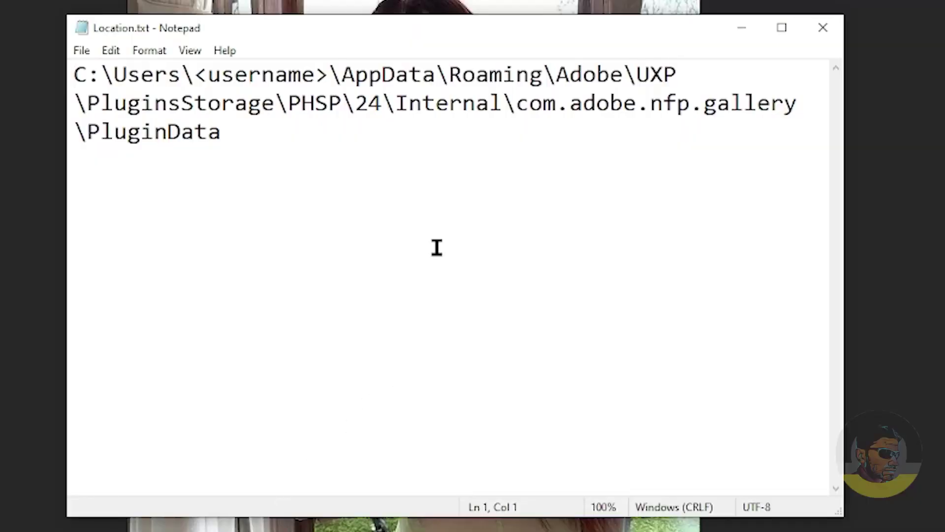
Step: Read through the Neural Filters folder path in Location.txt, from the C: drive down to the PluginData folder
left_click(434, 249)
left_click_drag(80, 74, 76, 75)
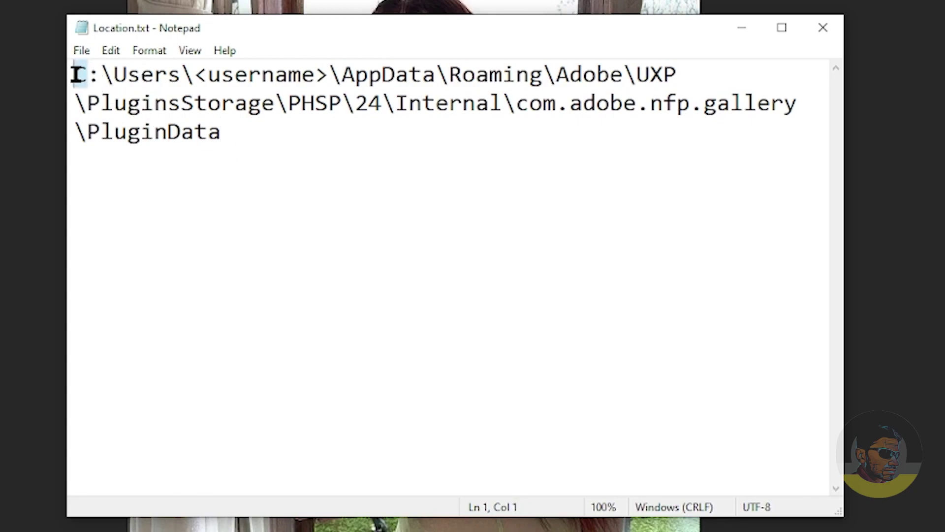
left_click(255, 163)
left_click_drag(81, 74, 78, 75)
left_click_drag(114, 78, 208, 79)
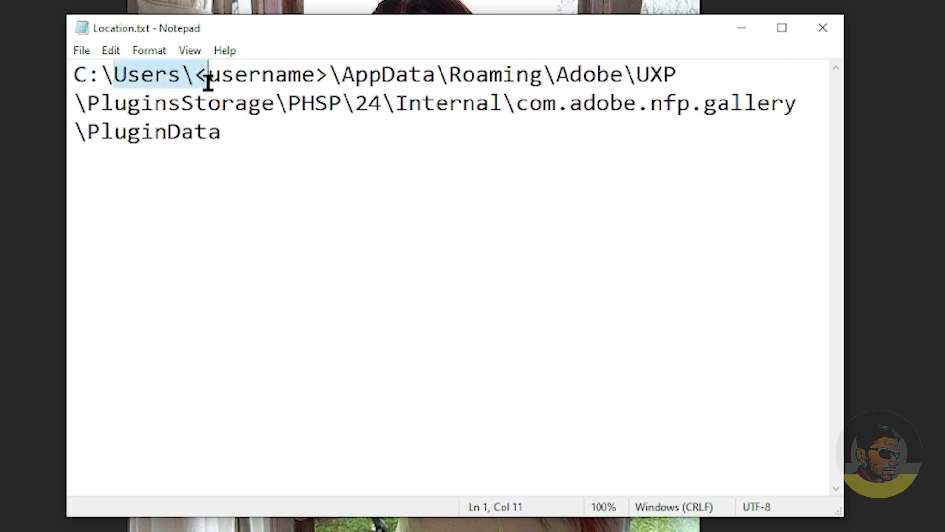
left_click_drag(329, 75, 195, 77)
left_click_drag(356, 75, 664, 76)
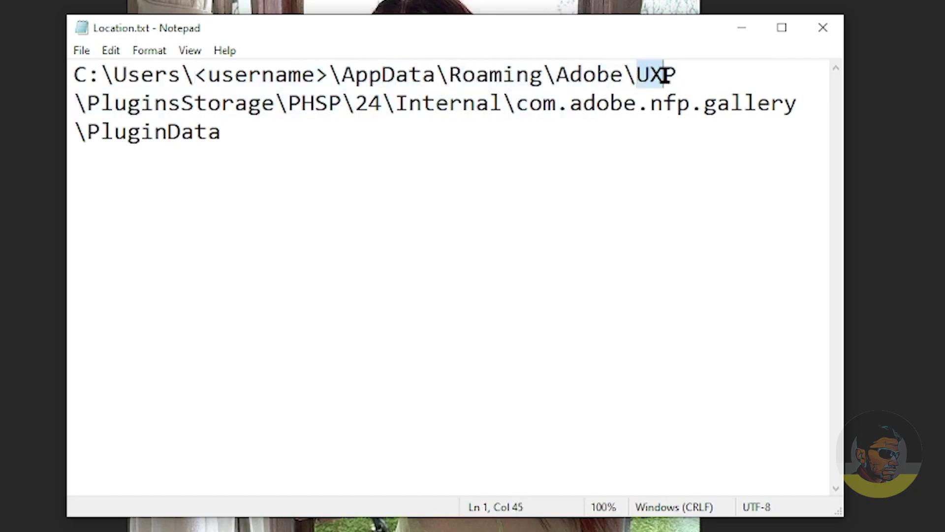
left_click_drag(126, 115, 502, 105)
left_click(288, 104)
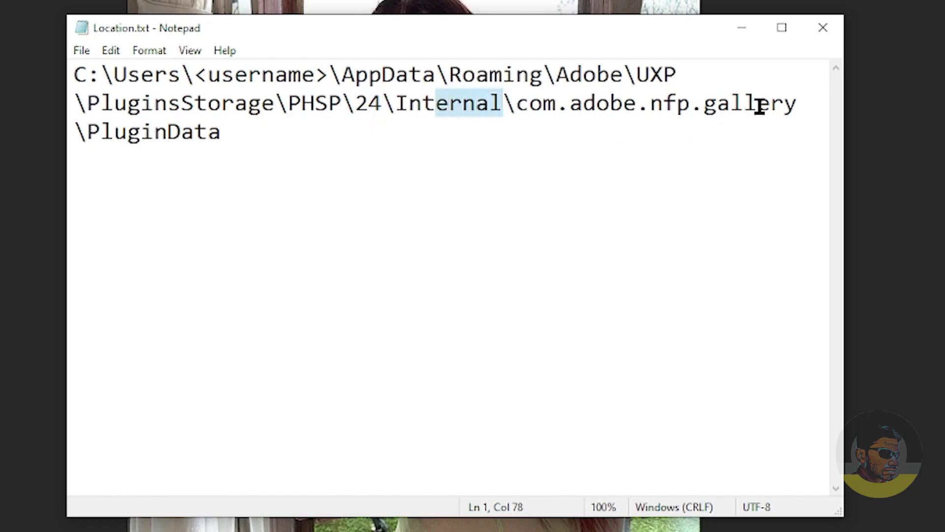
left_click_drag(82, 134, 266, 154)
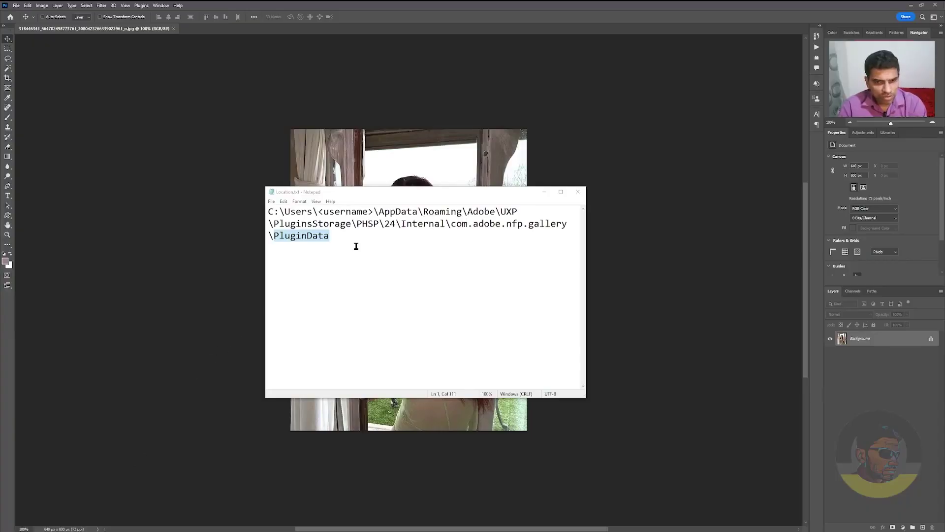
left_click(282, 156)
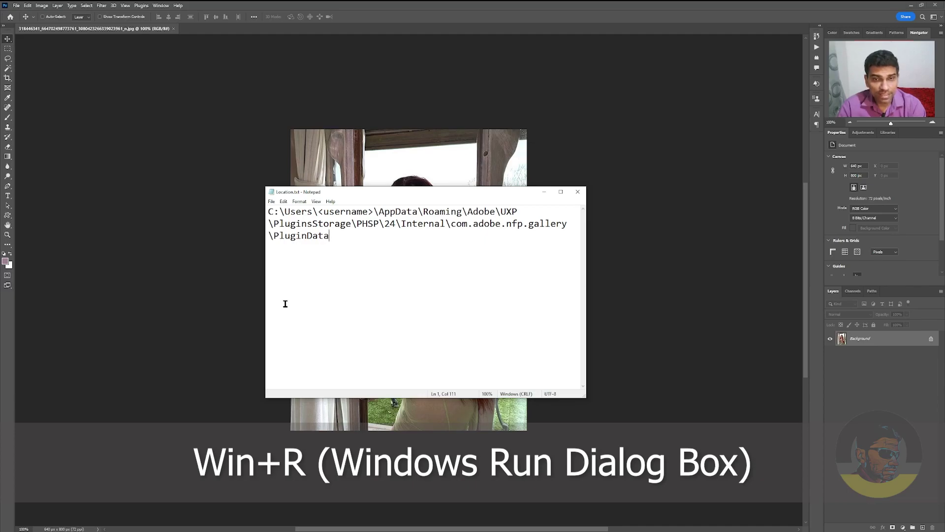
Step: Use Windows Run to open the AppData\Roaming\Adobe\UXP\PluginsStorage folder inside the user's own profile folder on C:
key("super+r")
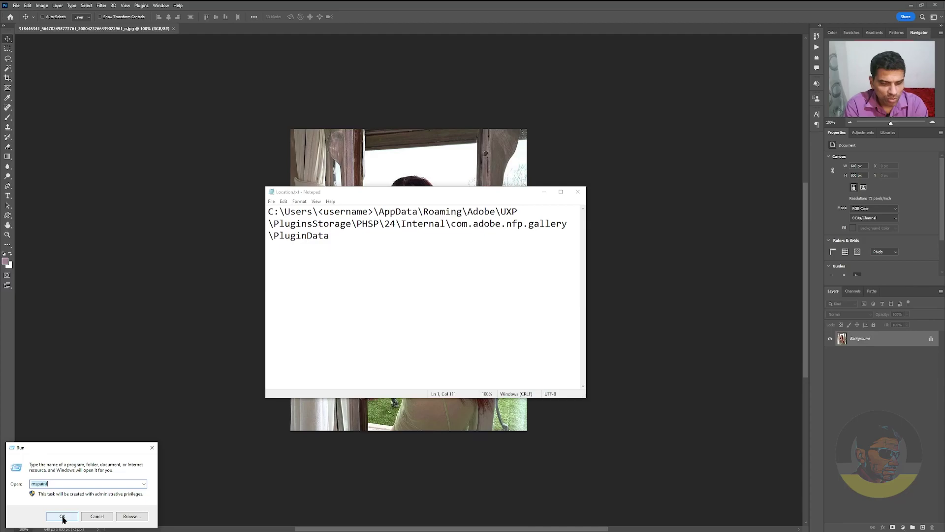
type("c:")
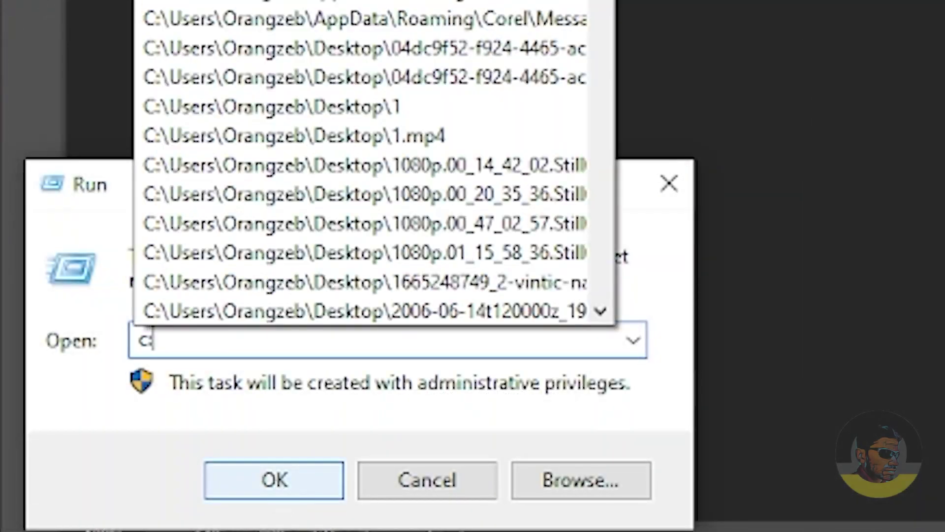
type("\\us")
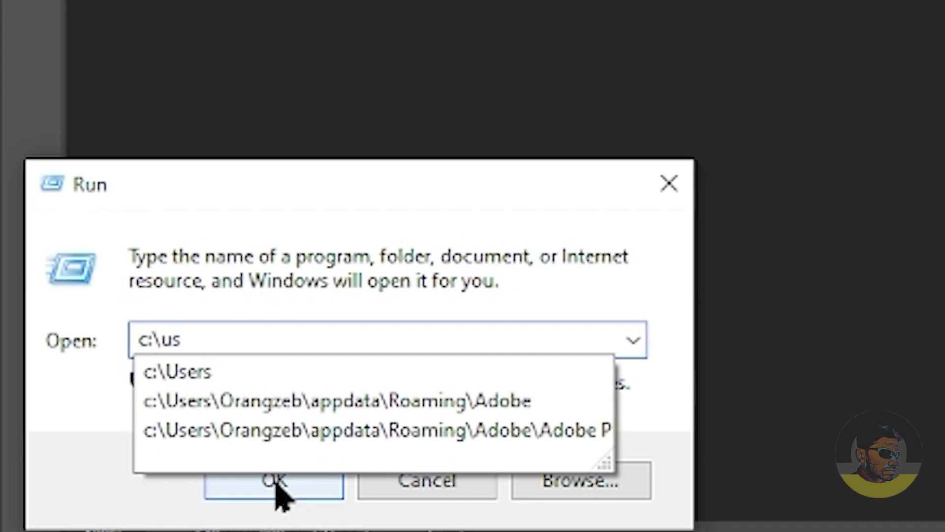
key("Down")
type("\\")
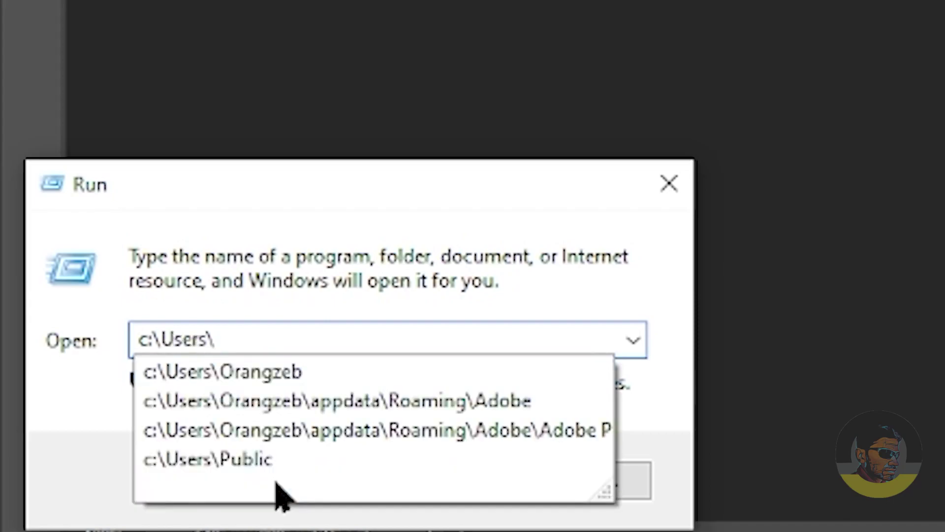
type("orangzeb\\")
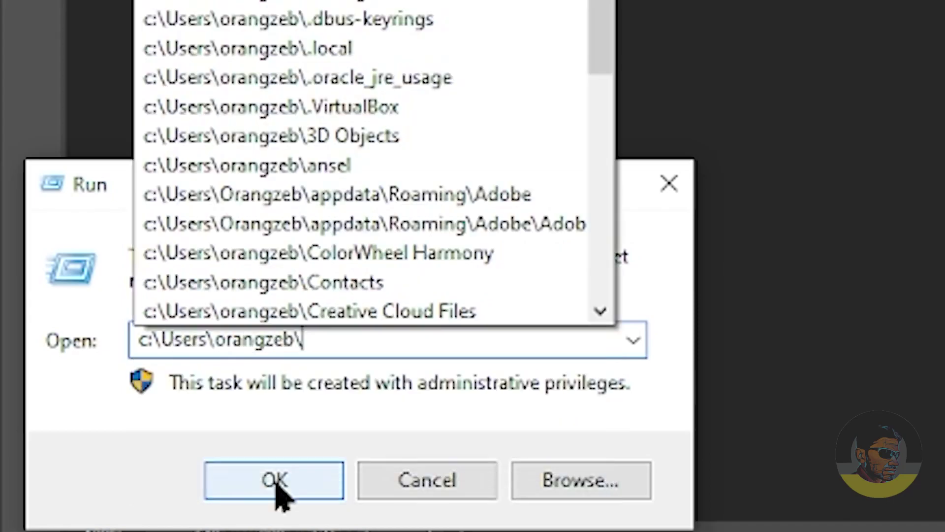
type("ap")
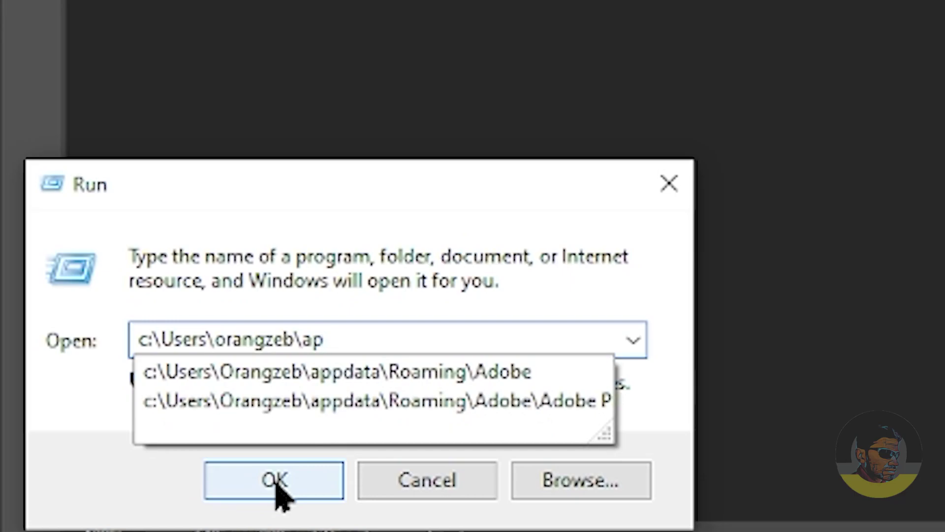
key("Down")
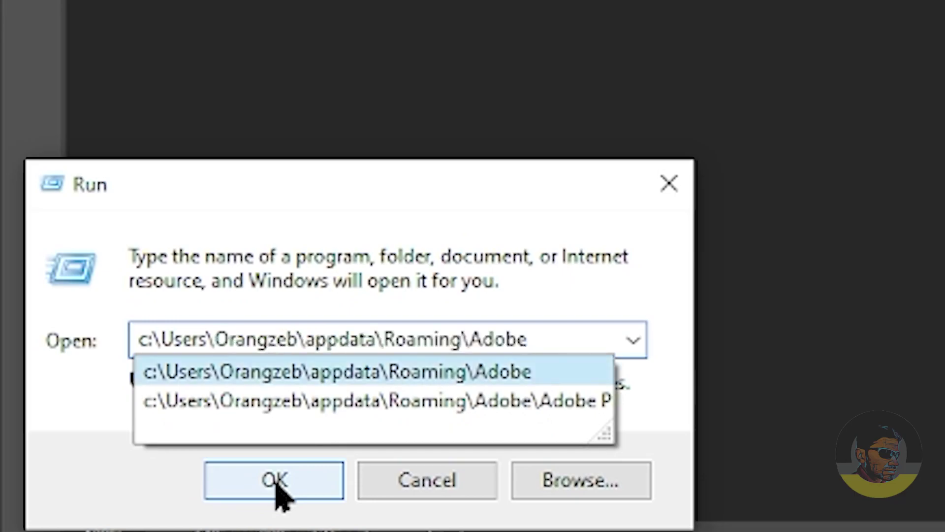
type("\\ux")
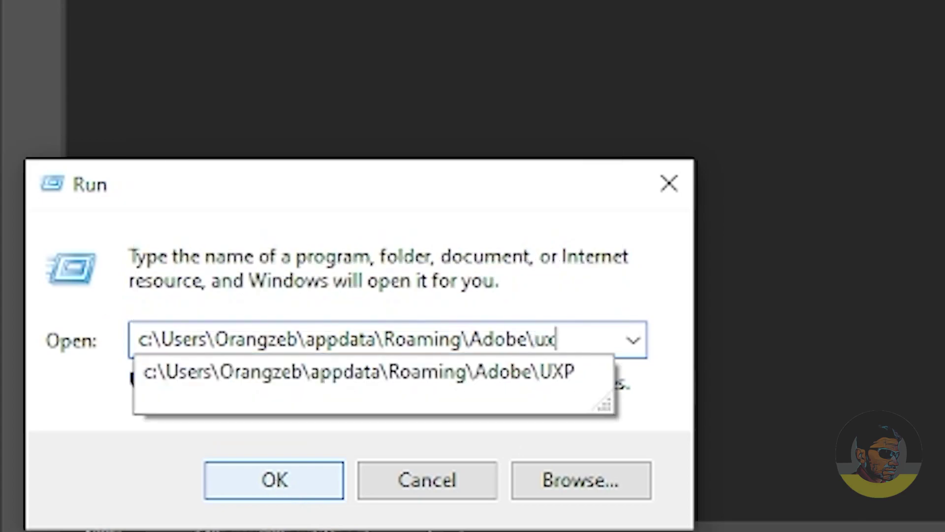
key("Down")
type("\\")
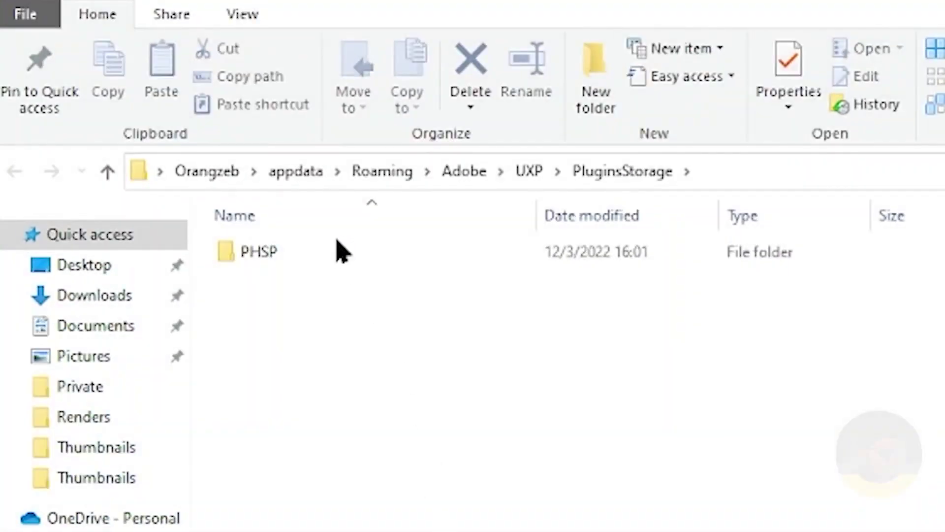
Step: From PluginsStorage, go into PHSP\24\Internal\com.adobe.nfp.gallery\PluginData
double_click(317, 254)
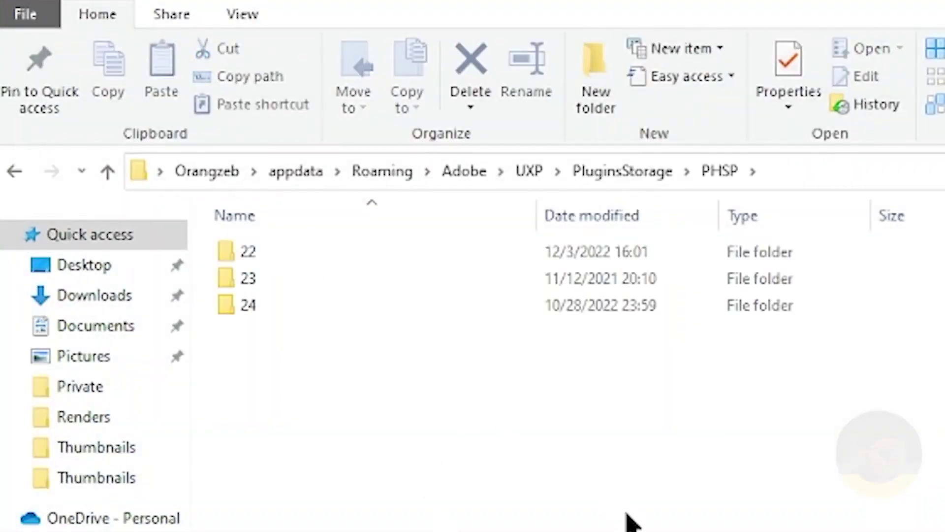
left_click(265, 315)
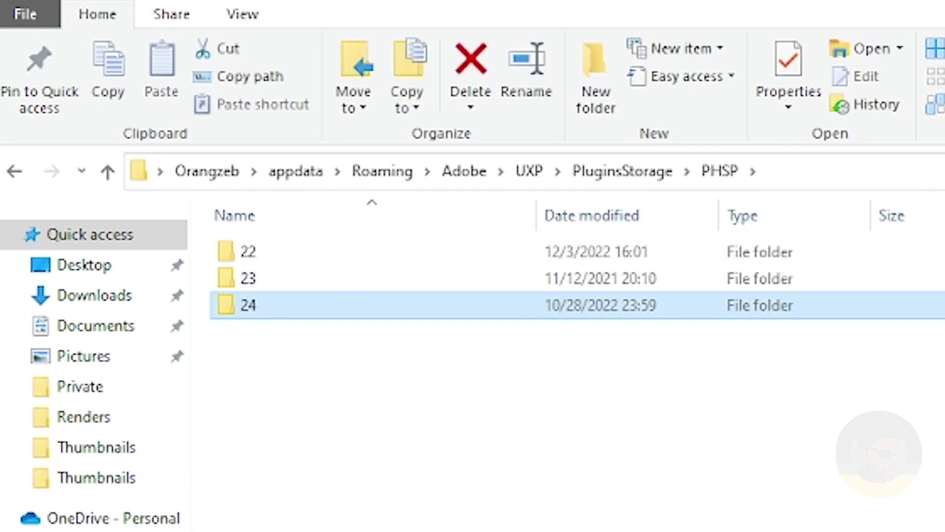
double_click(334, 310)
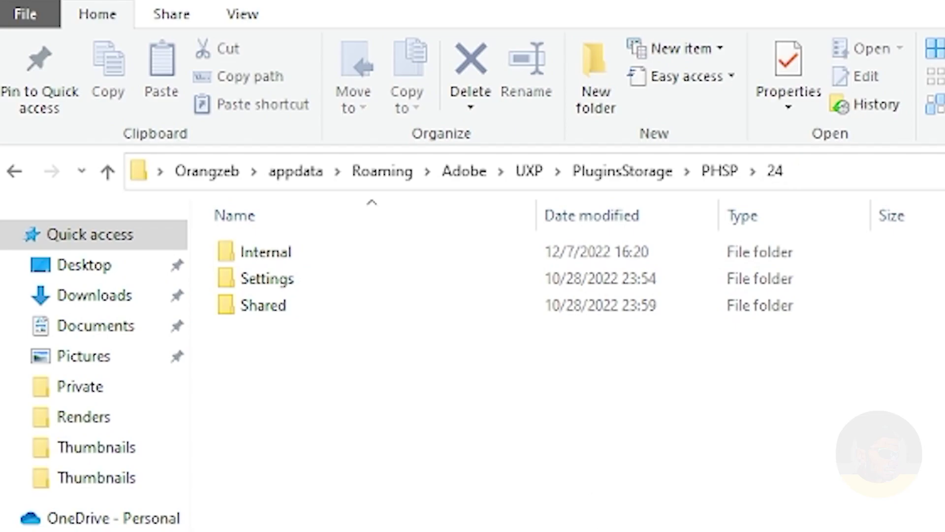
double_click(260, 256)
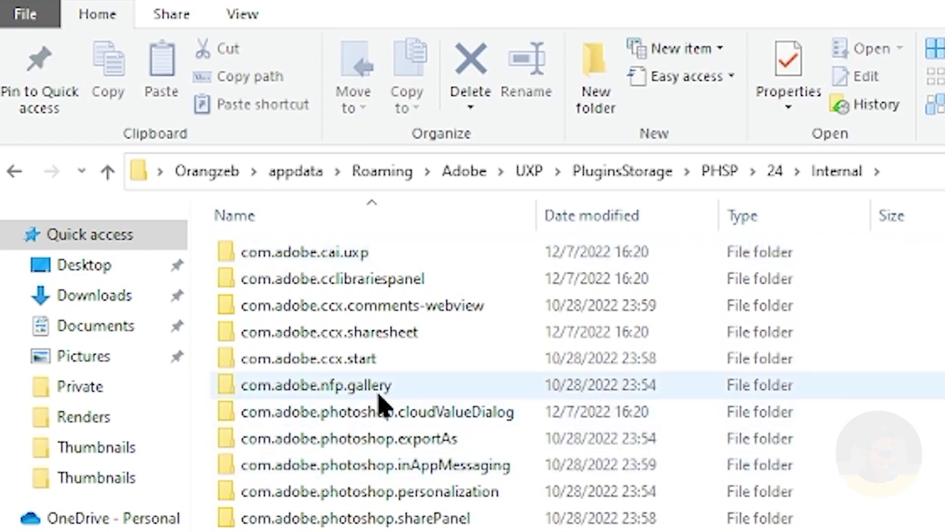
left_click(399, 394)
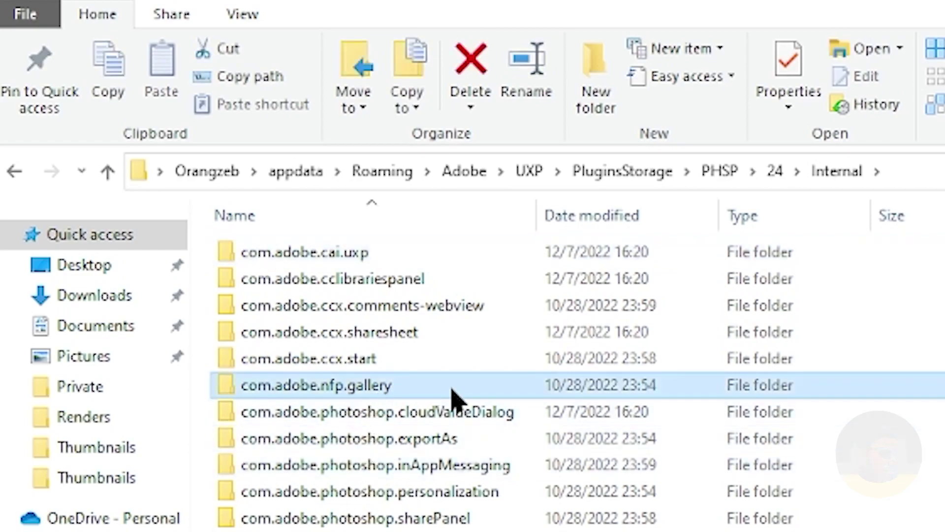
double_click(412, 394)
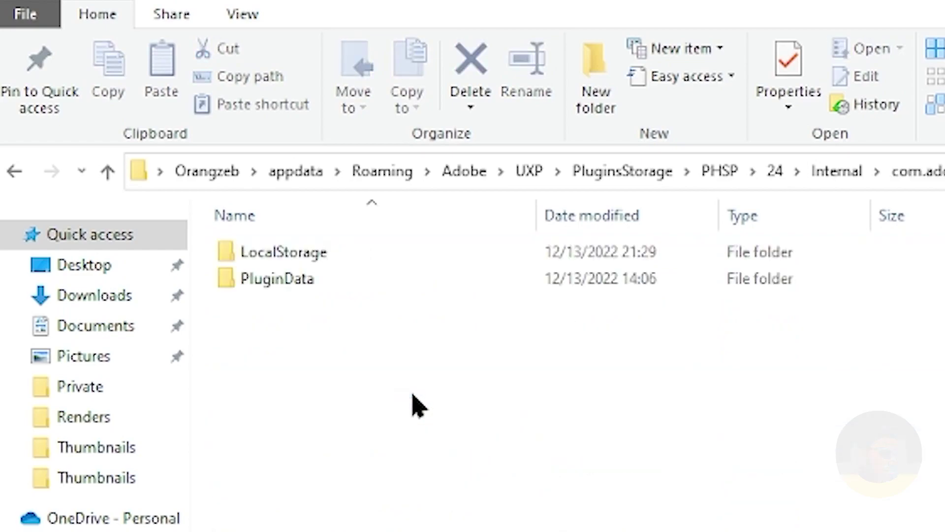
double_click(303, 285)
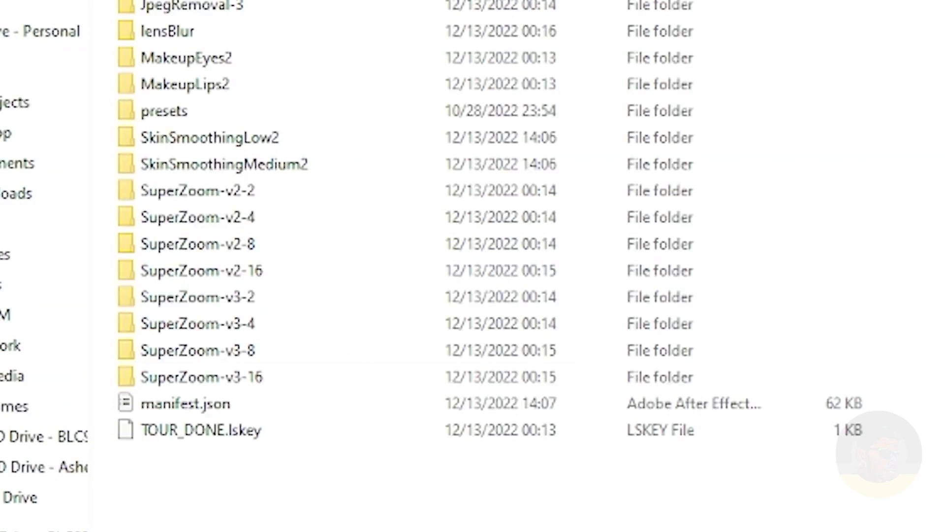
Step: Examine the contents of PluginData, covering the filter folders down to SuperZoom-v3-16 and the files manifest.json and TOUR_DONE.lskey
key("alt+Tab")
left_click(309, 377)
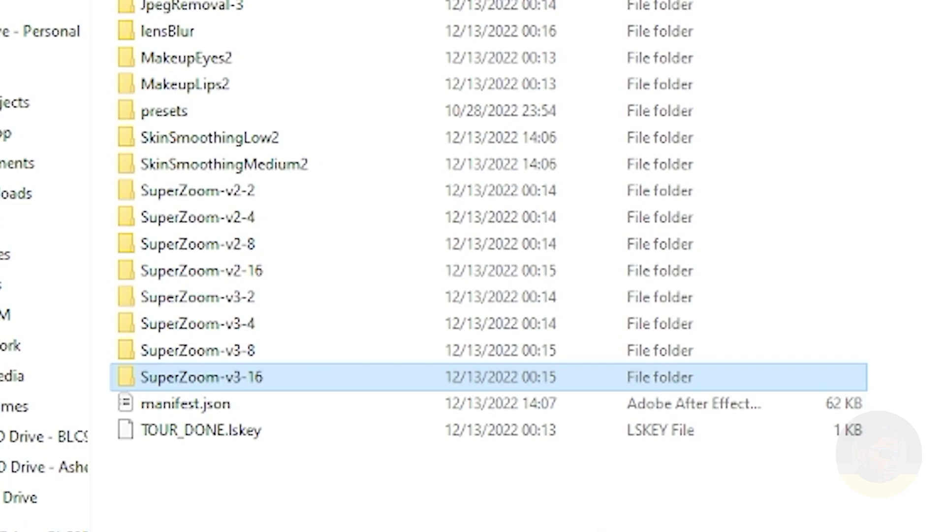
left_click(256, 490)
left_click_drag(239, 464, 274, 487)
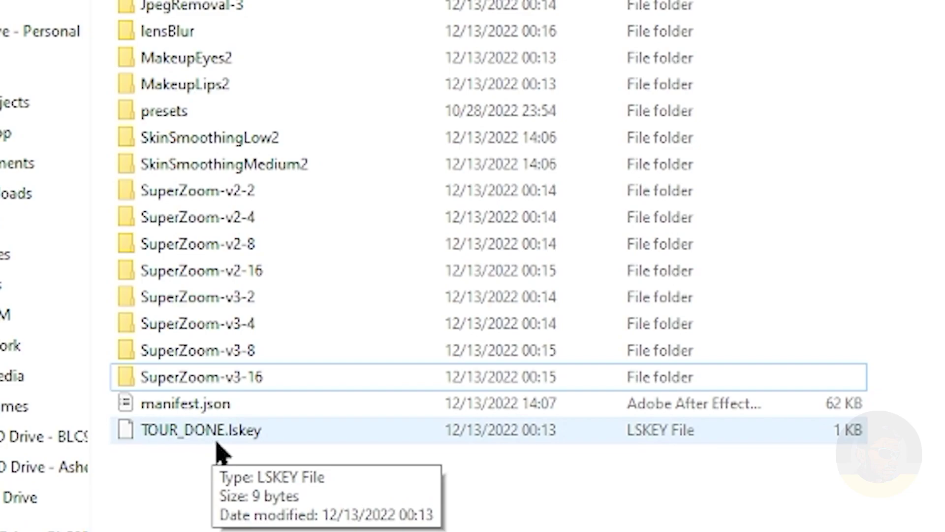
left_click_drag(245, 501, 195, 406)
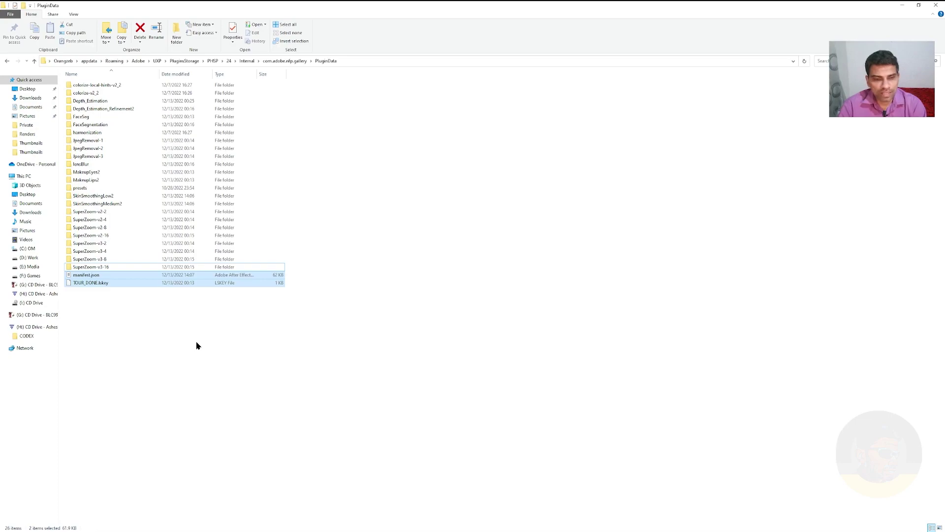
left_click(196, 345)
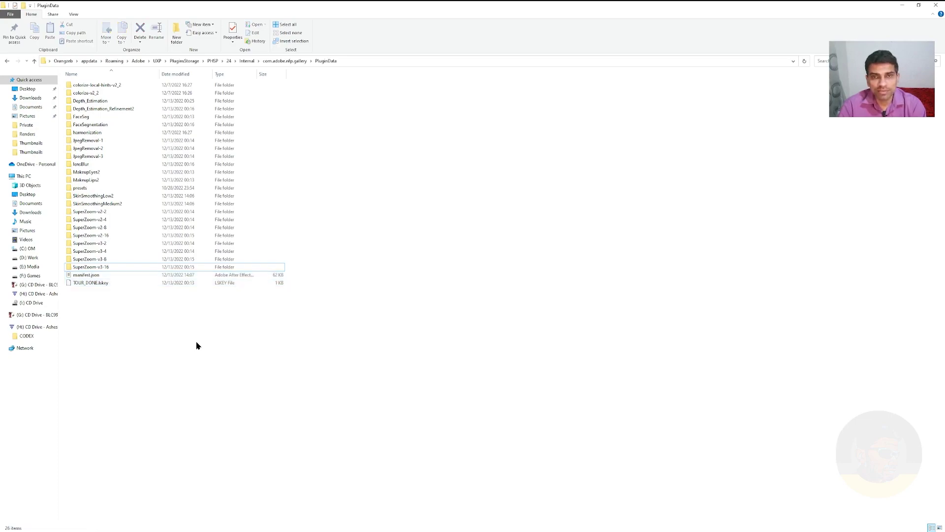